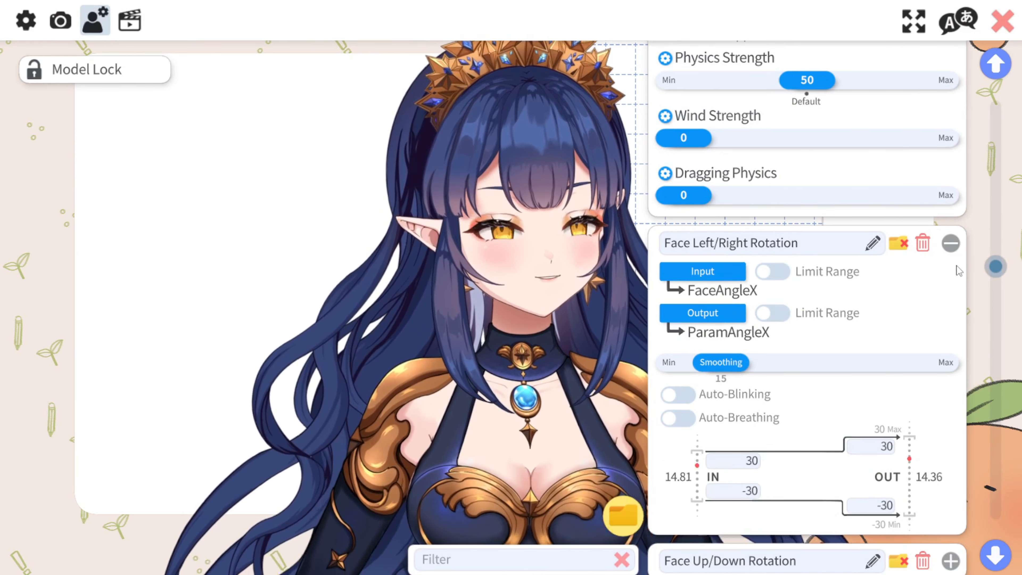
Try the Movement Config X value at 15 and set it back to about 1.
scroll(969, 259, "up", 10)
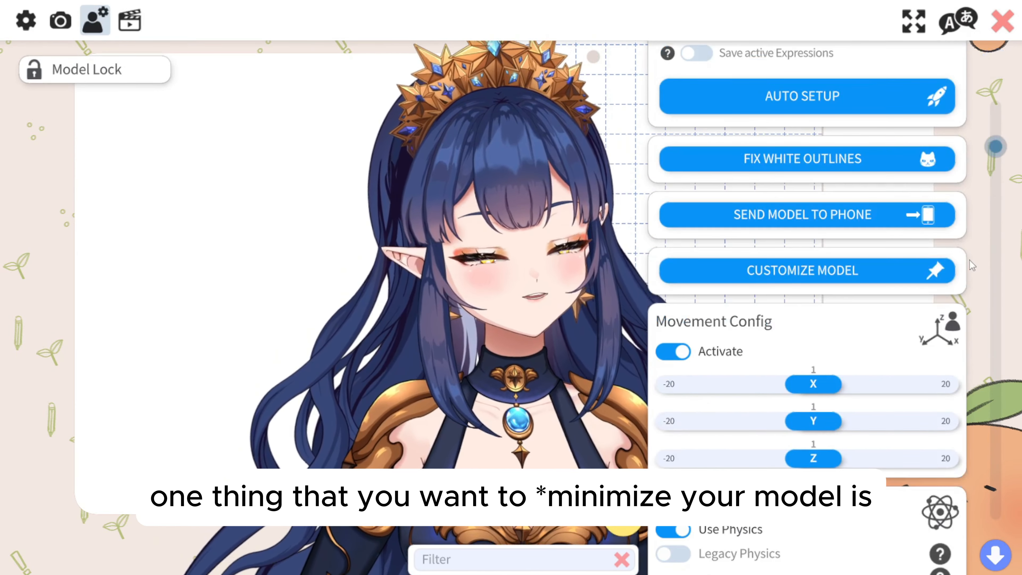
scroll(805, 282, "down", 1)
left_click_drag(813, 351, 904, 351)
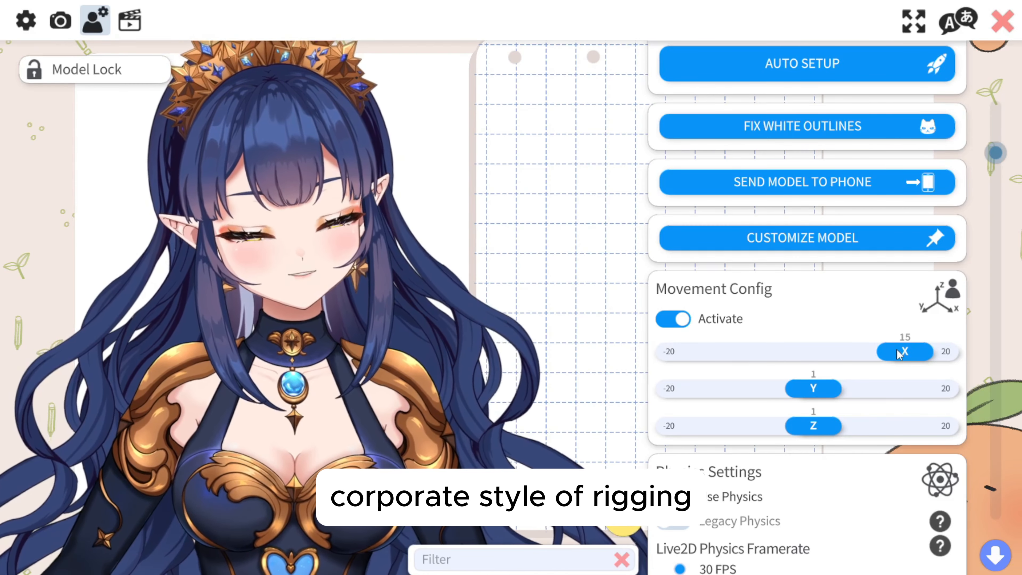
left_click_drag(900, 354, 811, 353)
Try the Live2D physics framerate at 120 FPS and 60 FPS, and return it to 30 FPS.
scroll(811, 352, "down", 5)
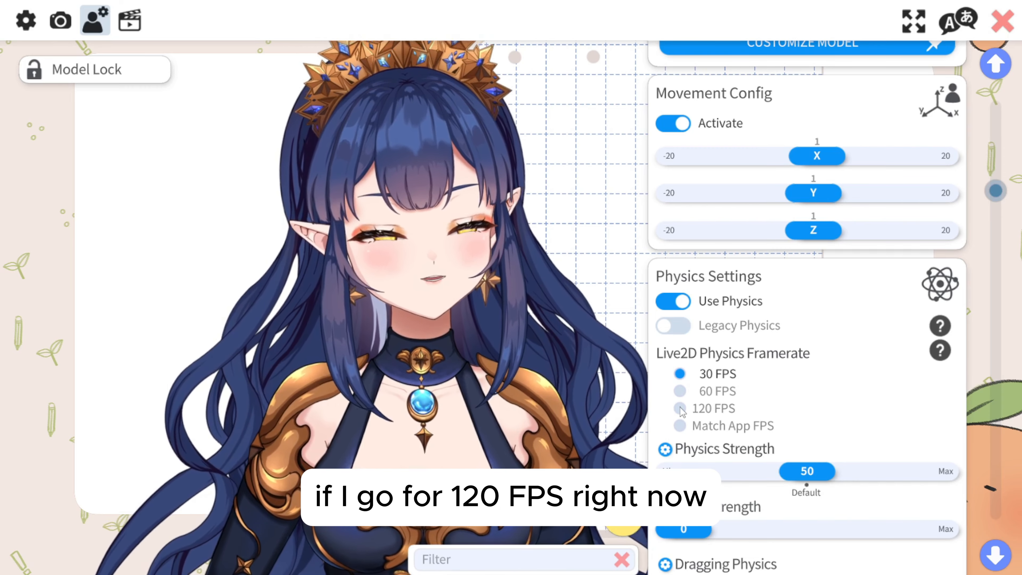
left_click(680, 409)
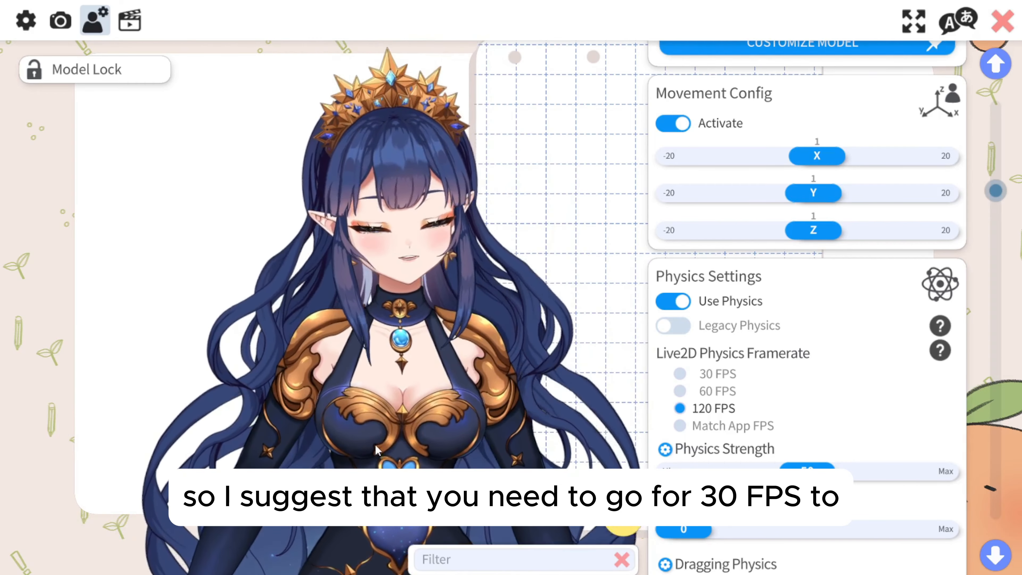
left_click(679, 374)
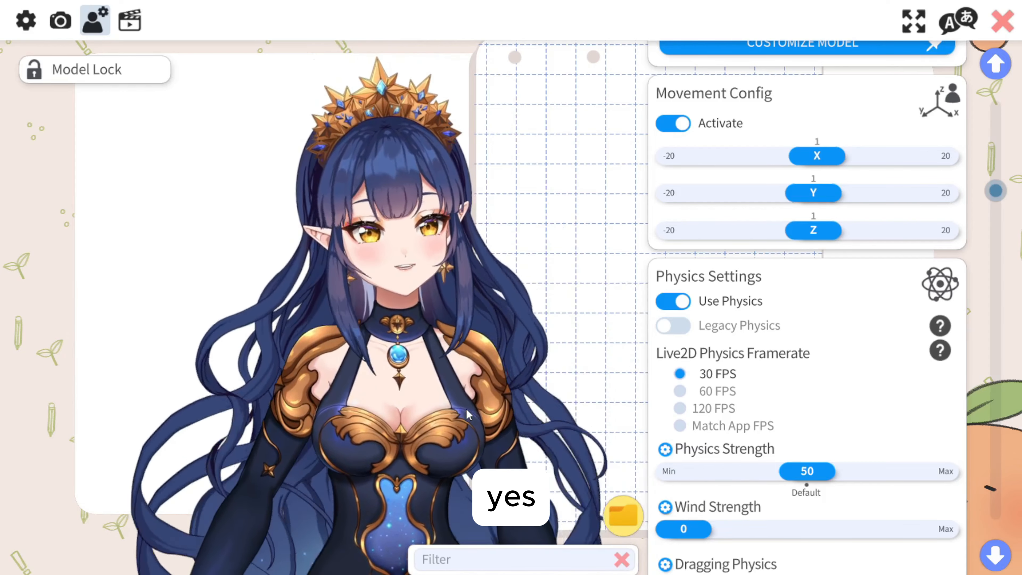
left_click(682, 392)
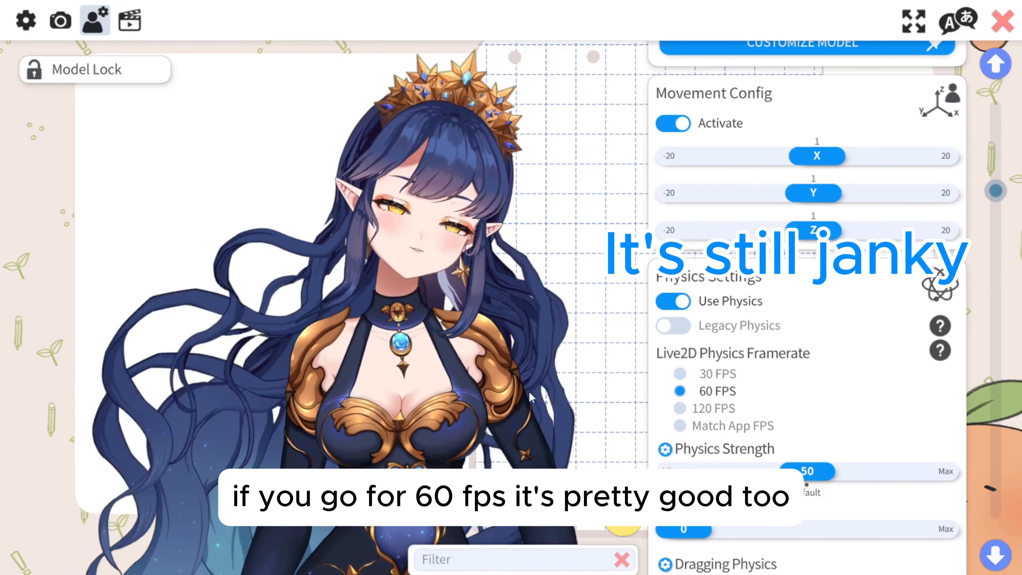
left_click(680, 374)
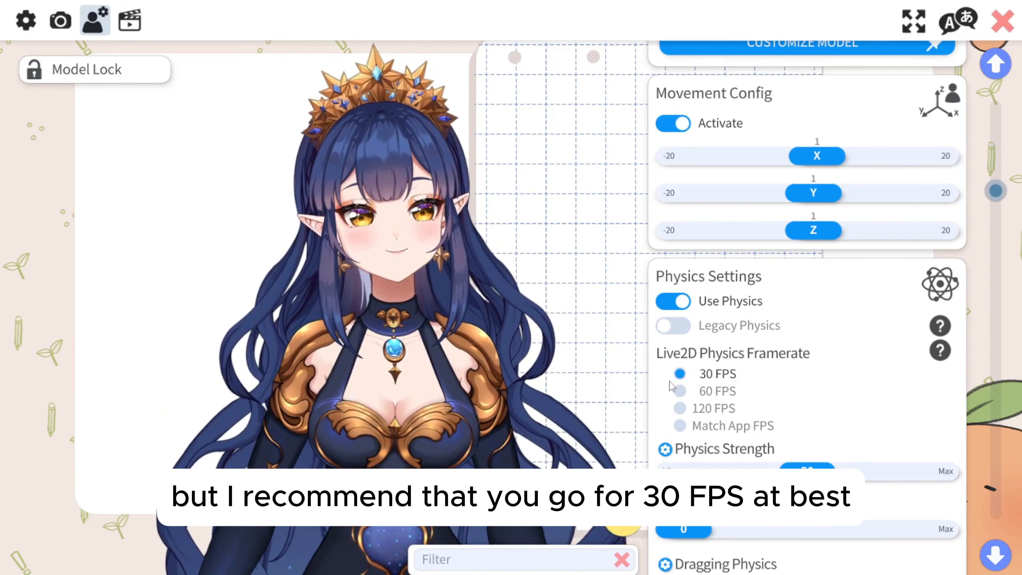
Try adjusting the overall Physics Strength and leave it at the default of 50.
scroll(826, 355, "down", 2)
scroll(831, 353, "down", 1)
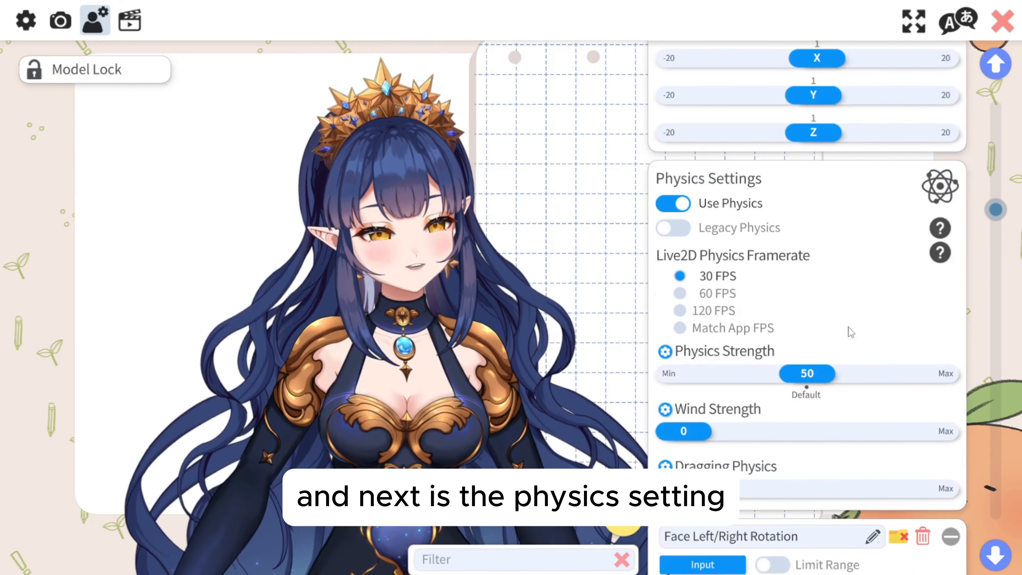
scroll(852, 307, "down", 1)
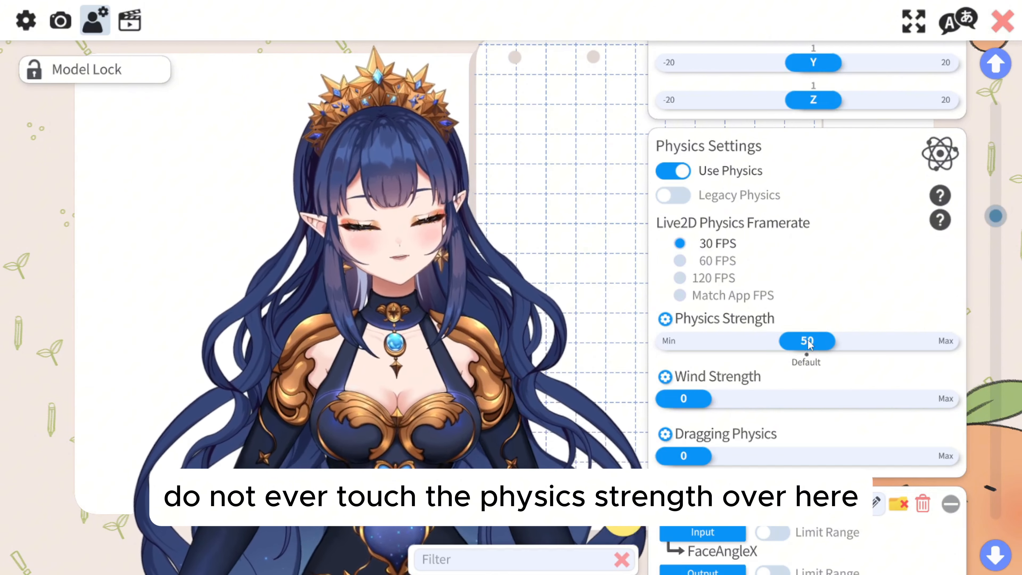
mouse_move(825, 342)
left_mouse_down()
mouse_move(879, 342)
mouse_move(724, 342)
mouse_move(857, 343)
mouse_move(810, 353)
left_mouse_up()
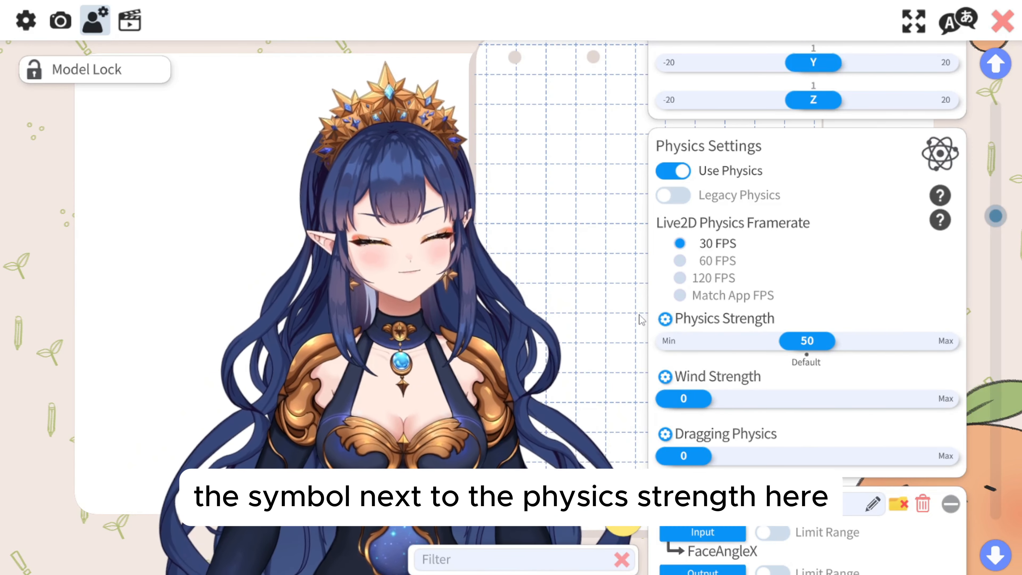
Open the per-group physics strength multipliers and look through the model's physics groups.
left_click(665, 319)
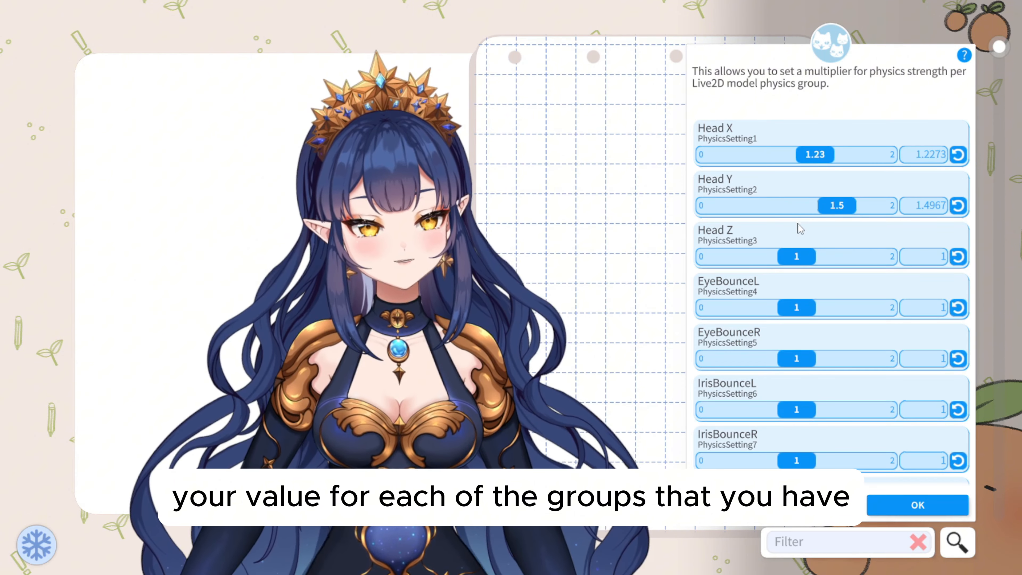
scroll(791, 265, "down", 6)
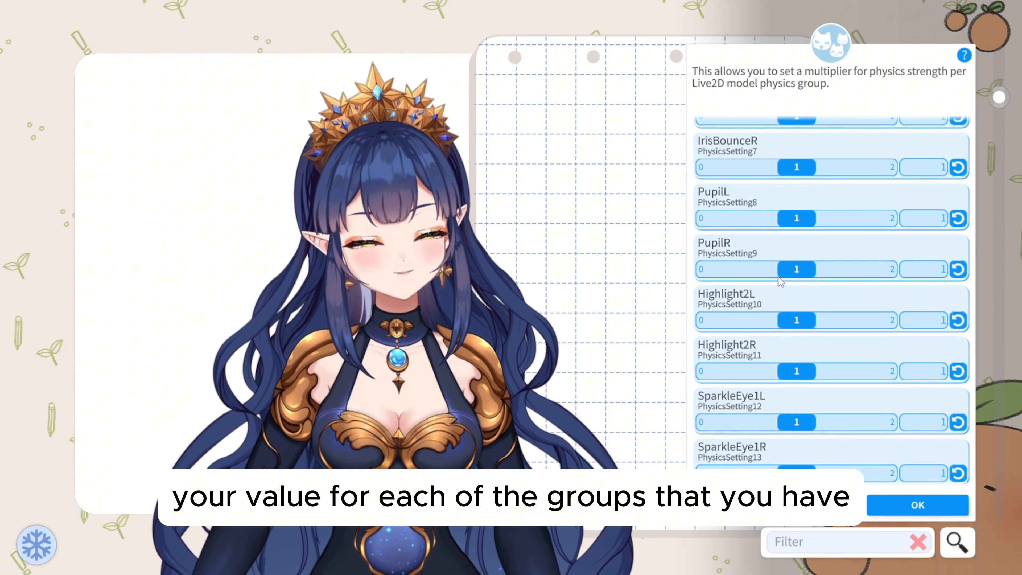
scroll(778, 278, "down", 10)
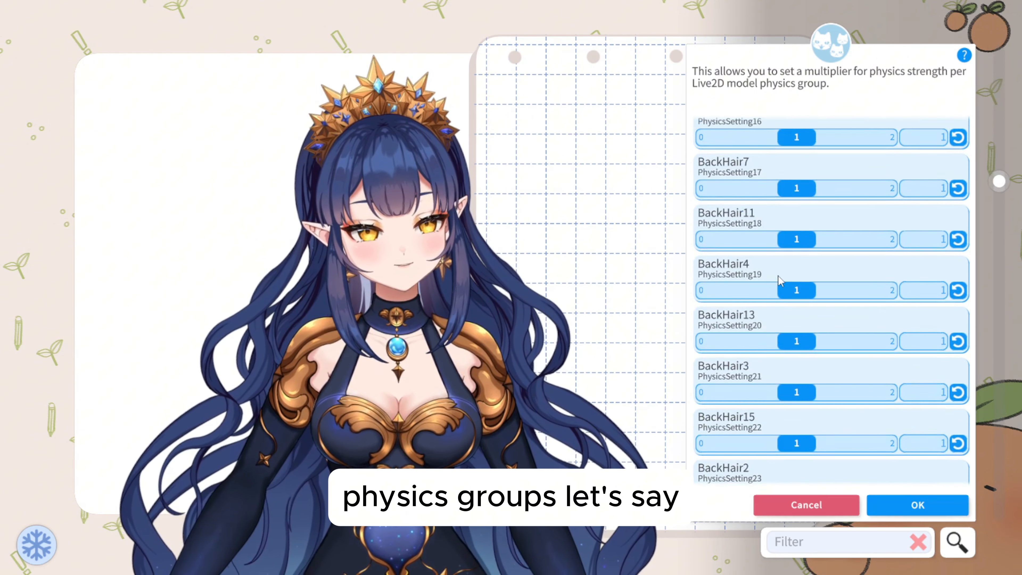
scroll(781, 280, "down", 3)
scroll(778, 278, "up", 10)
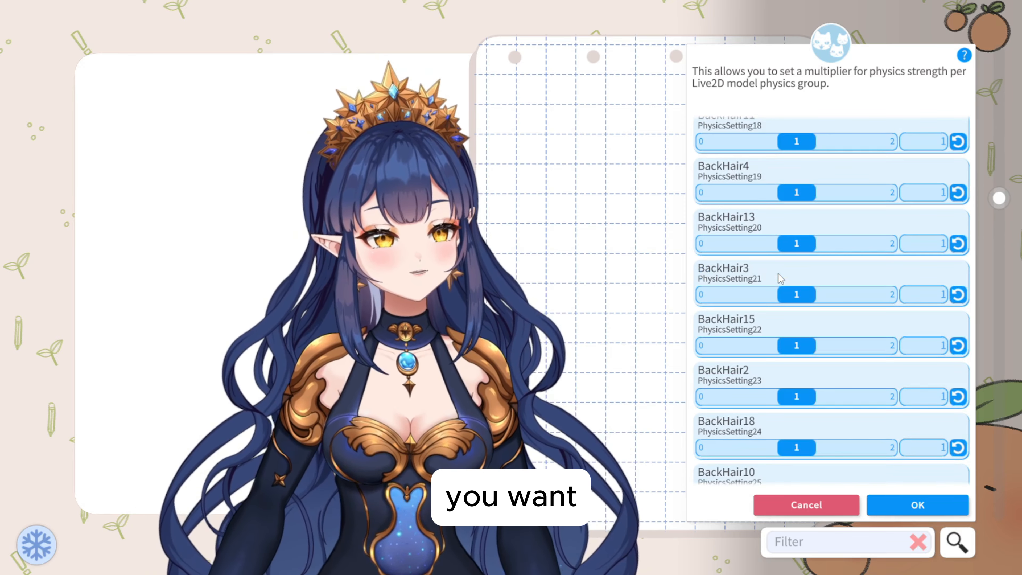
Raise the Head X physics multiplier to about 1.47, and try it at a lower value.
scroll(777, 270, "up", 10)
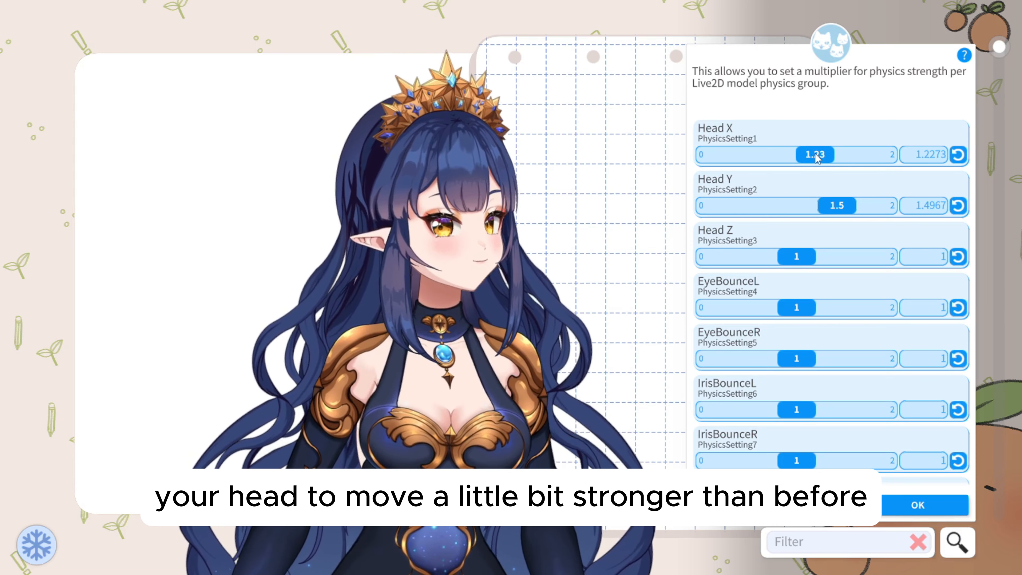
left_click_drag(815, 152, 841, 146)
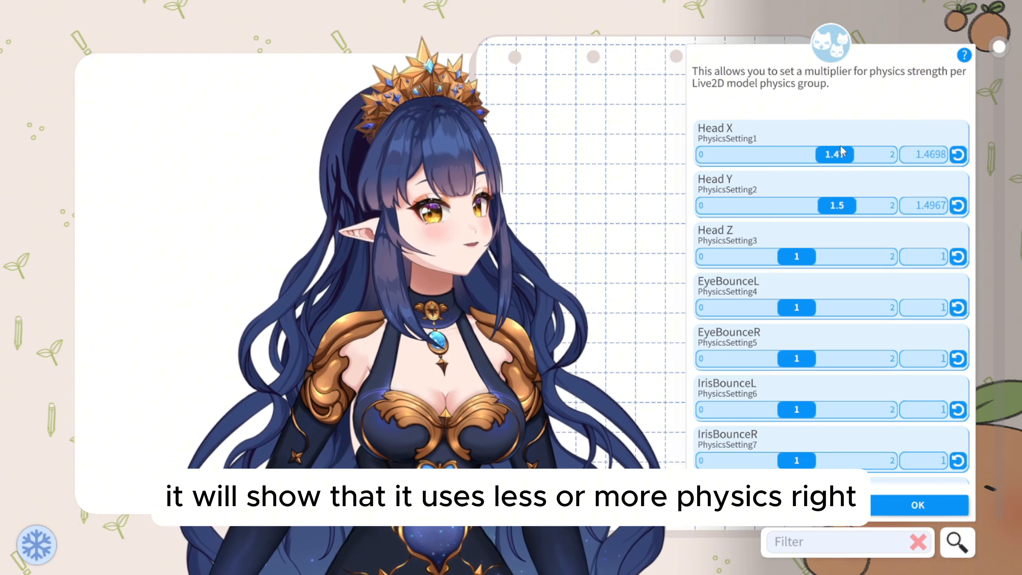
left_click_drag(841, 147, 753, 154)
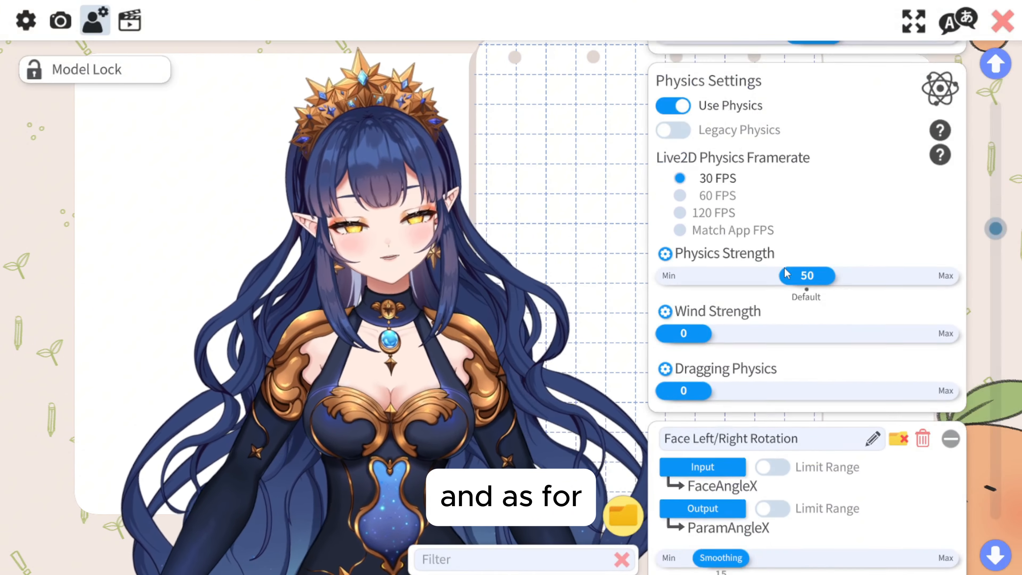
Set the Face Left/Right Rotation input range to 15 and -15.
scroll(787, 271, "down", 3)
scroll(787, 271, "down", 2)
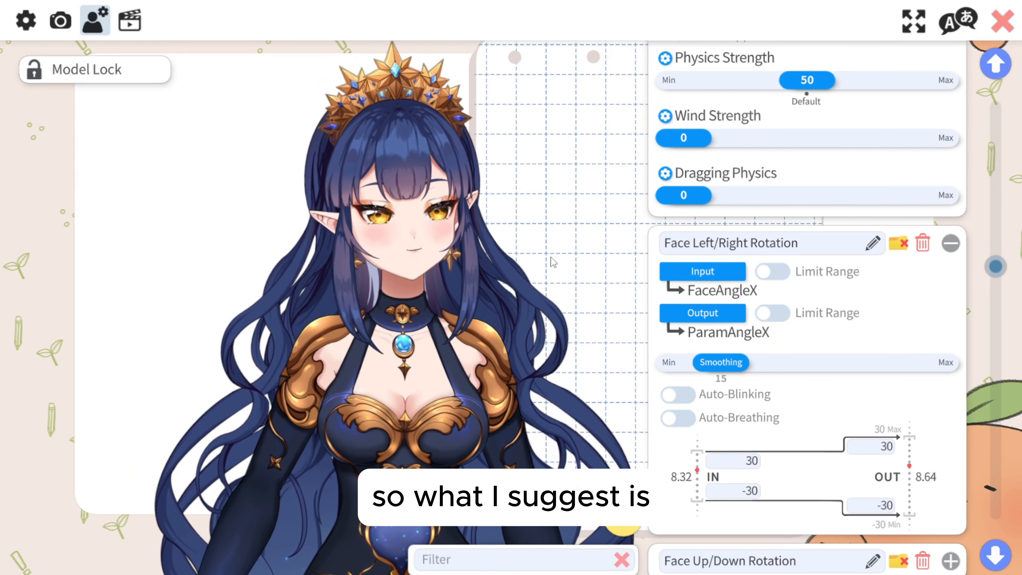
scroll(727, 450, "down", 2)
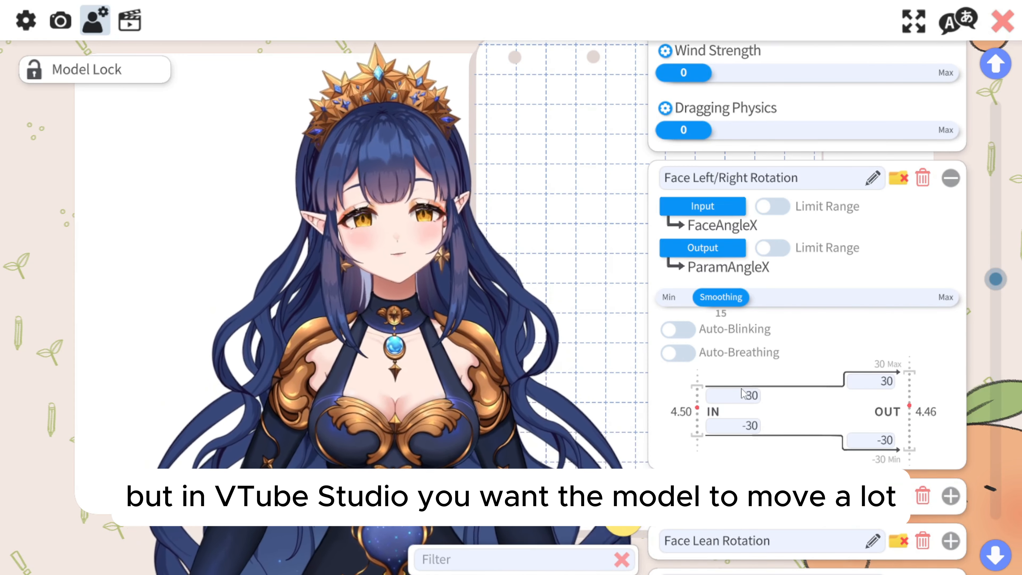
left_click(744, 395)
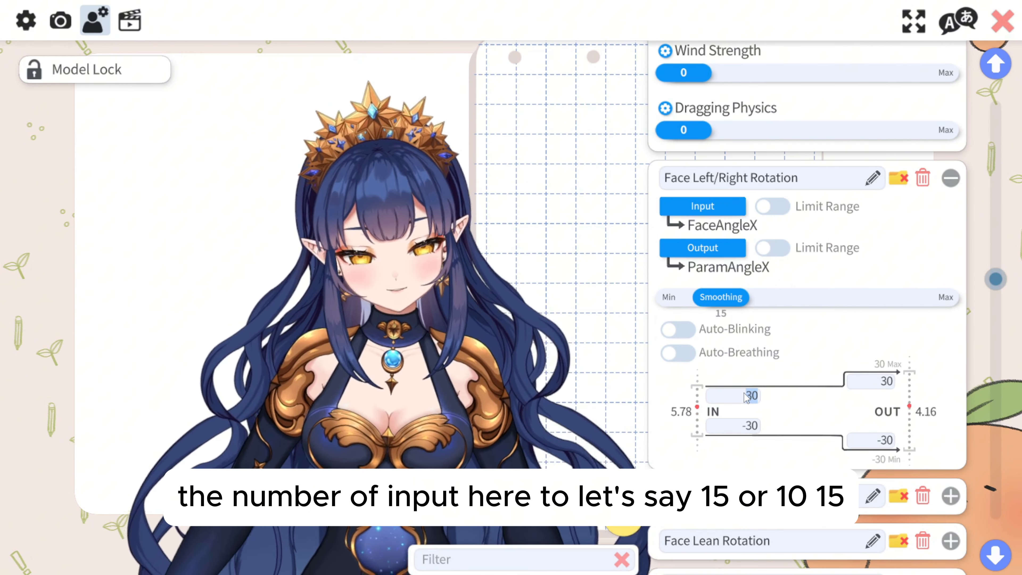
type("15")
key("Tab")
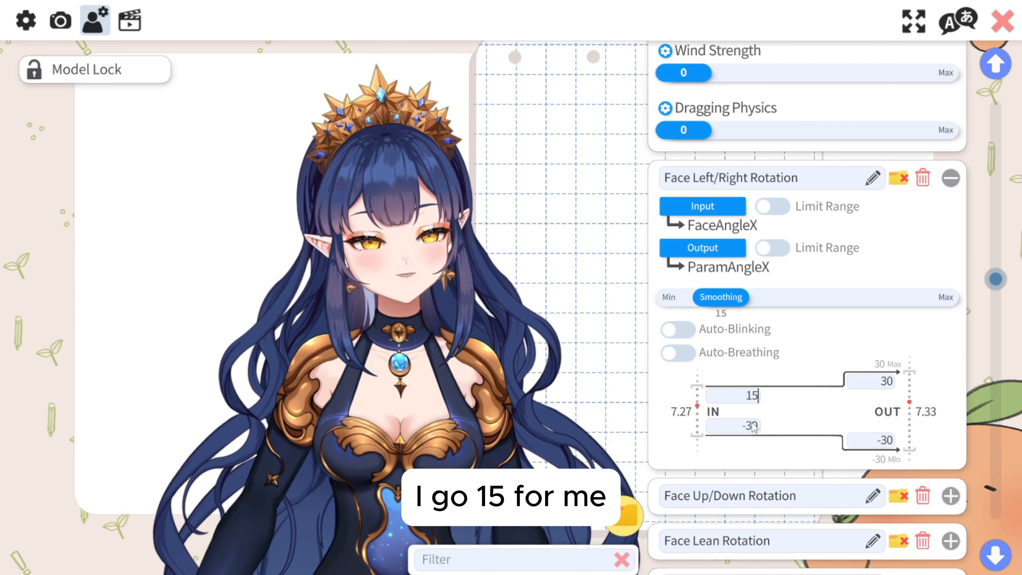
key("BackSpace")
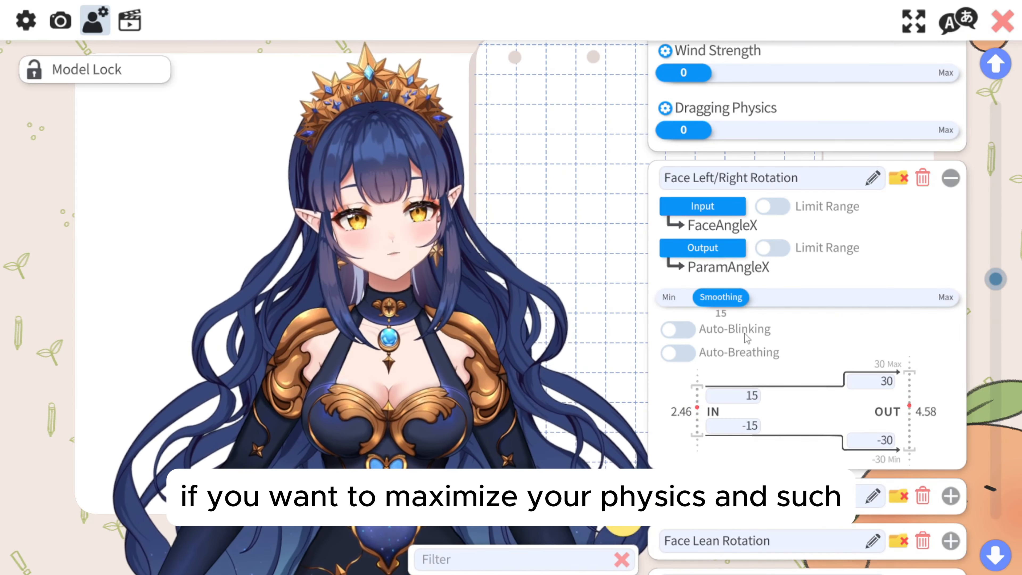
scroll(746, 338, "up", 6)
scroll(908, 406, "down", 2)
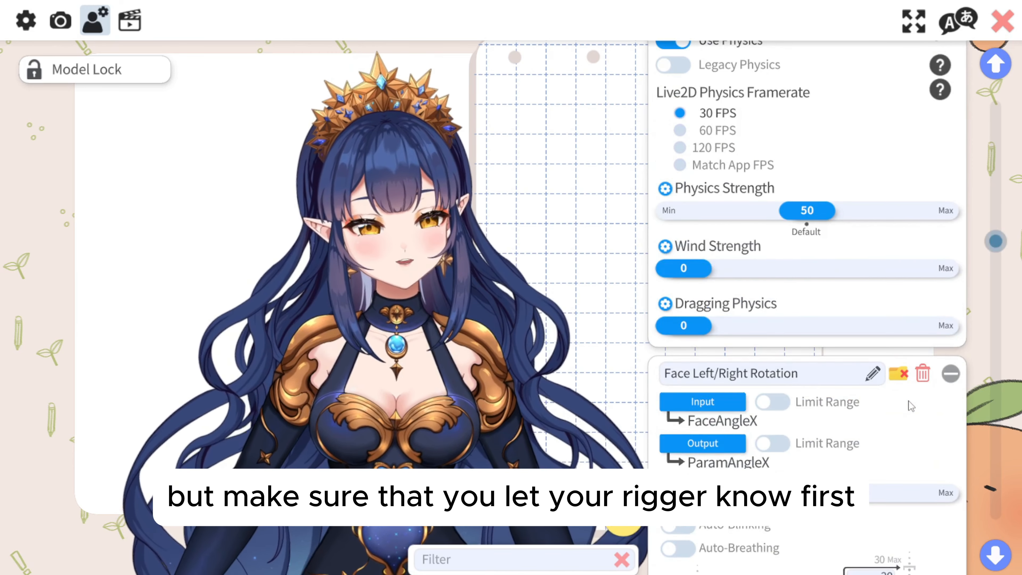
scroll(910, 405, "down", 1)
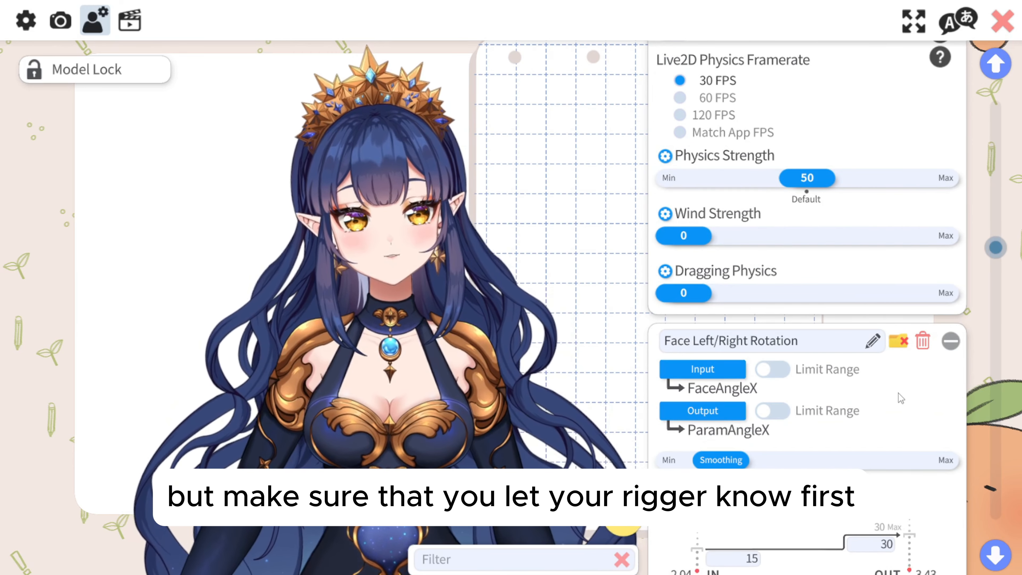